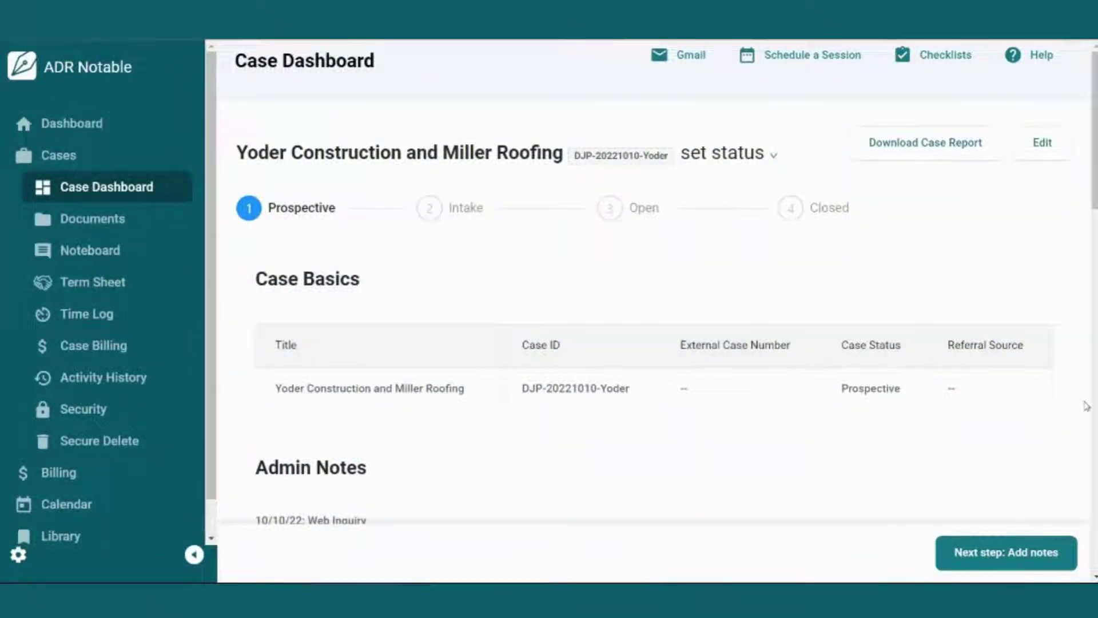
# Set the Yoder Construction and Miller Roofing case status to Prospective and select the Case Specific (Customize) checklist
pyautogui.click(773, 161)
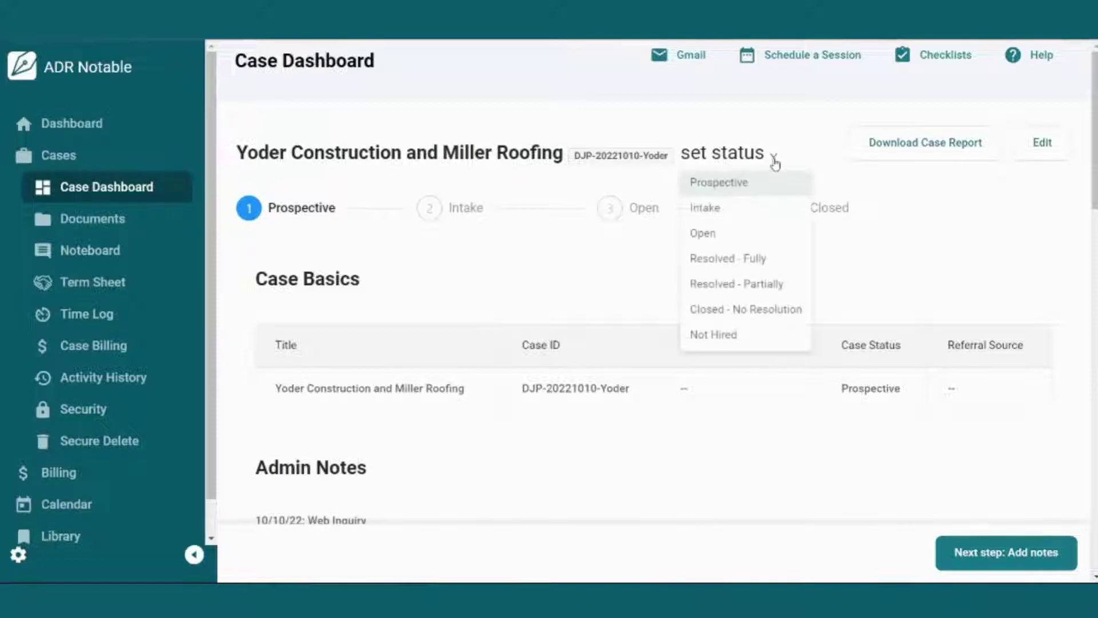
pyautogui.click(735, 189)
pyautogui.click(945, 56)
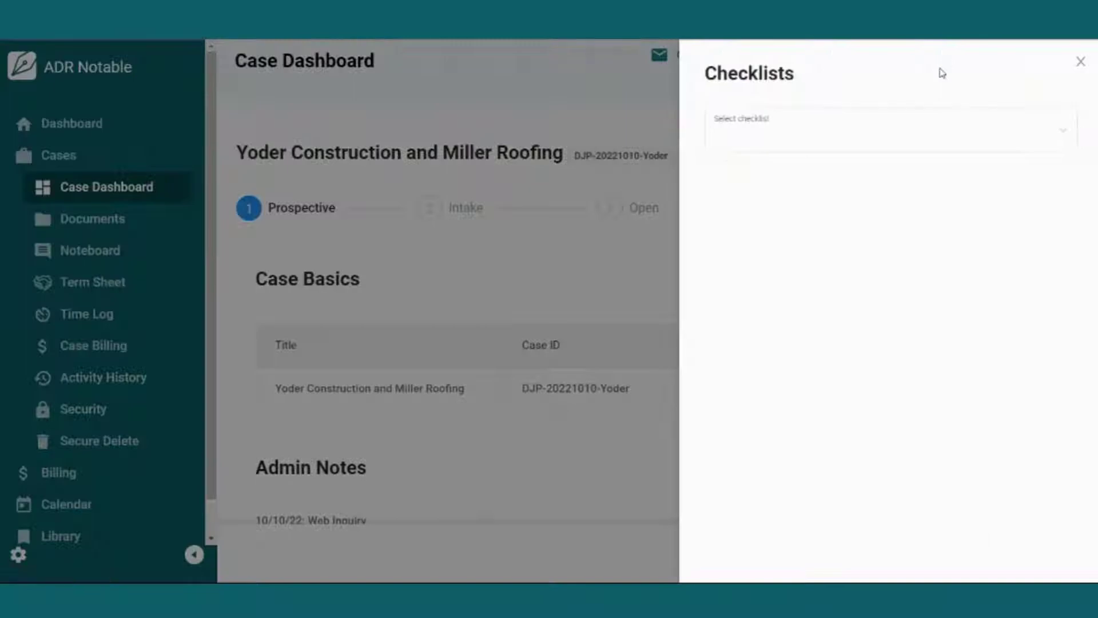
pyautogui.click(910, 133)
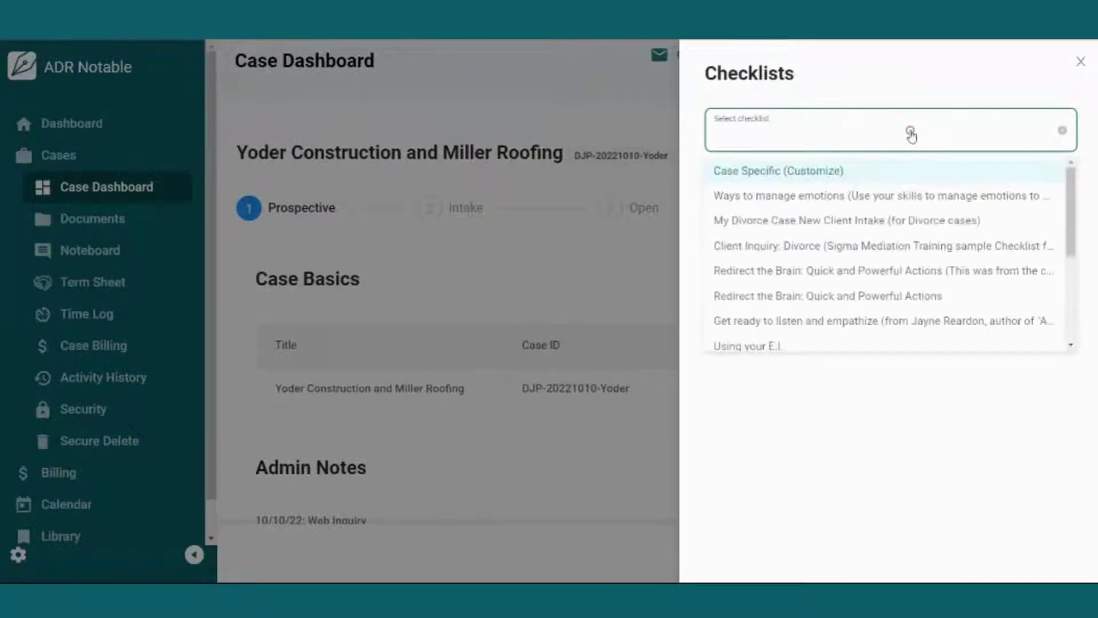
pyautogui.click(856, 172)
# Edit the "Follow up on inquiry" item due October 14th, 2022 in the case-specific checklist
pyautogui.click(1062, 279)
pyautogui.click(1059, 279)
pyautogui.click(932, 296)
pyautogui.click(880, 369)
pyautogui.scroll(-1, 875, 369)
pyautogui.click(782, 395)
pyautogui.click(801, 446)
pyautogui.press('Return')
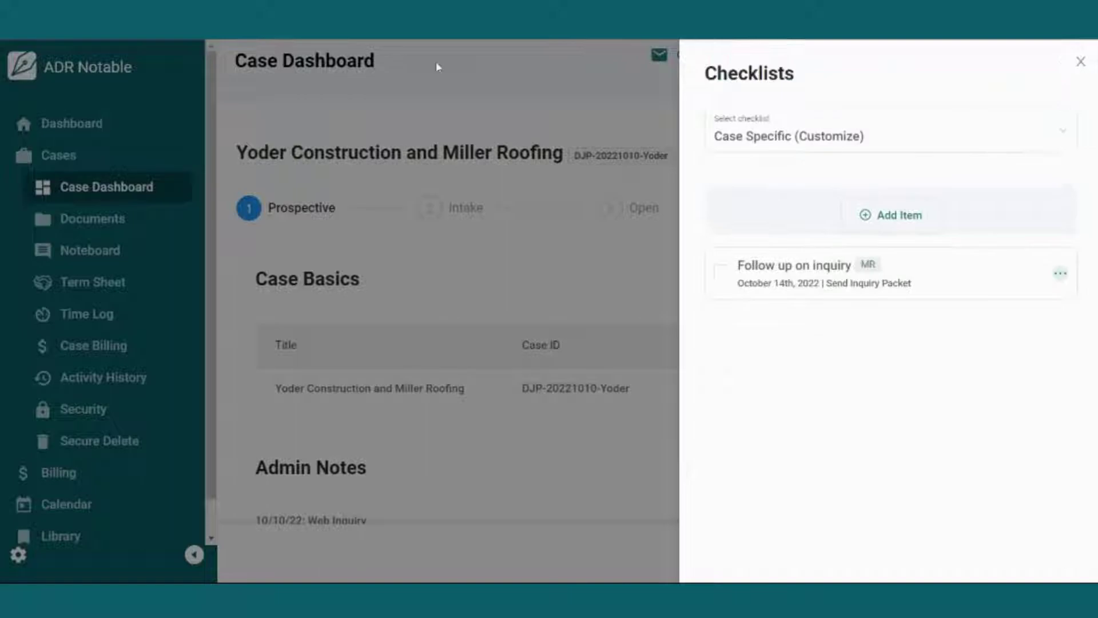
# Close the checklists and open the main dashboard to review the cases, calendar and checklist reminders
pyautogui.click(80, 130)
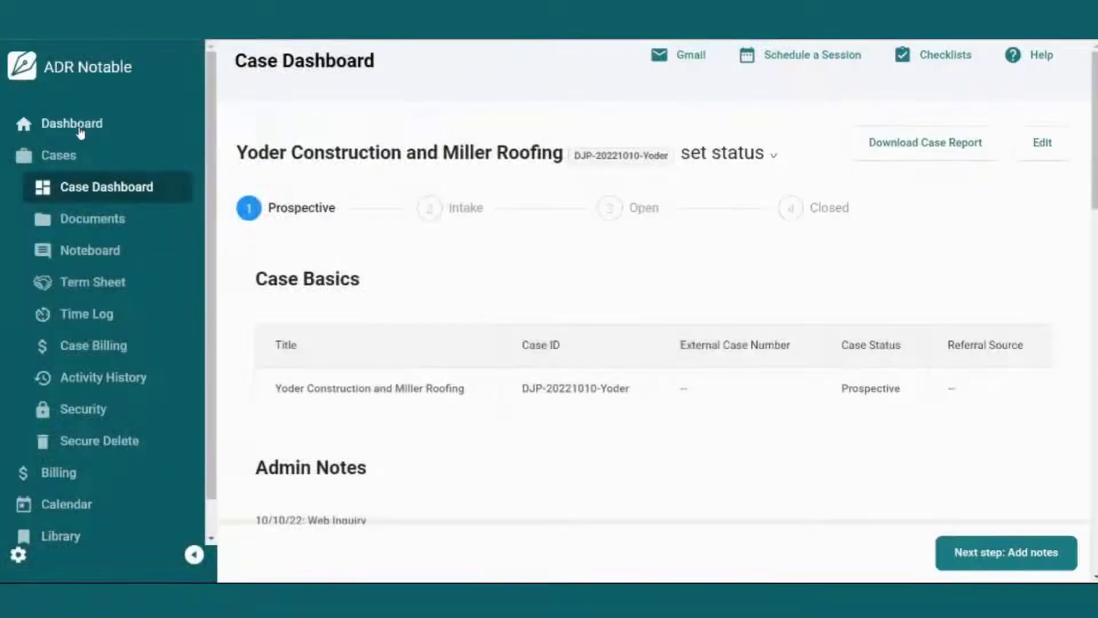
pyautogui.click(80, 130)
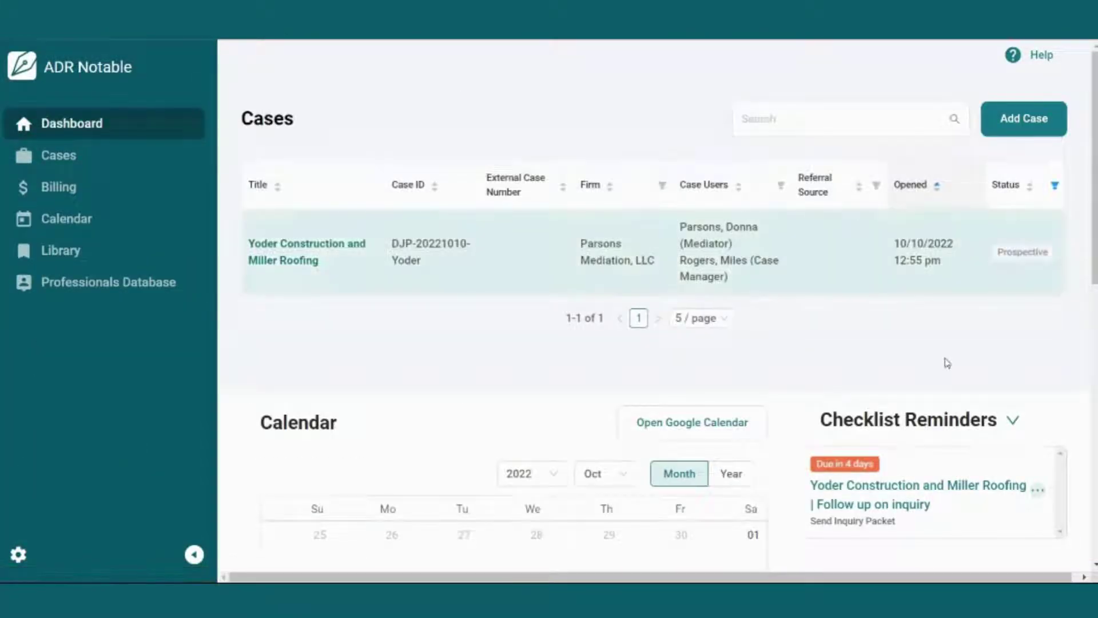
pyautogui.scroll(-3, 938, 354)
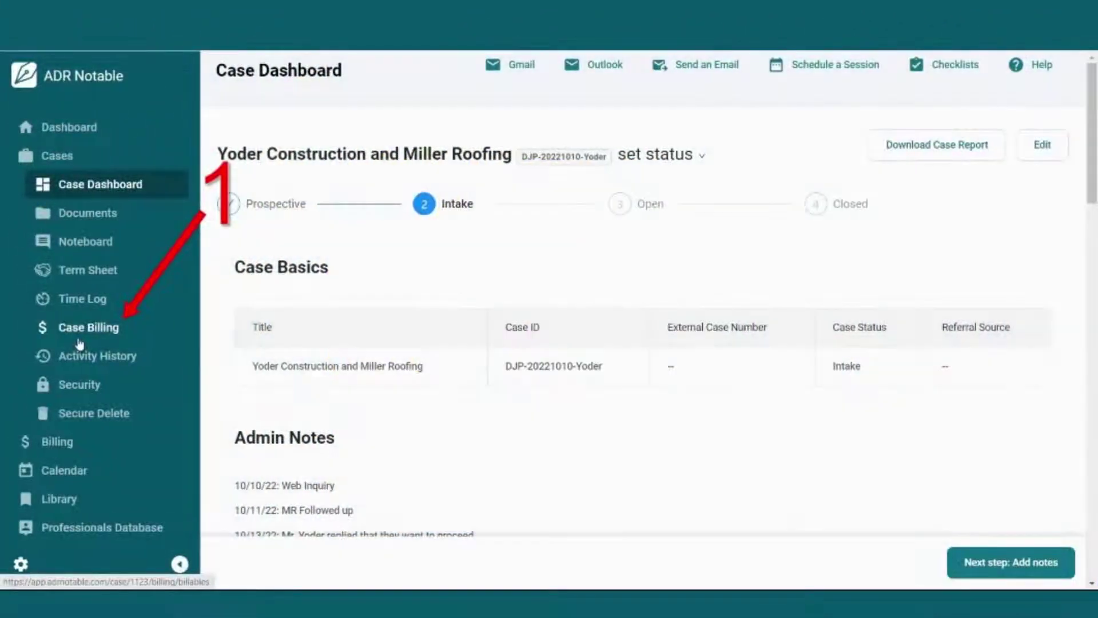
# Start a new advanced fee invoice from the Yoder Construction and Miller Roofing case's invoices
pyautogui.click(86, 328)
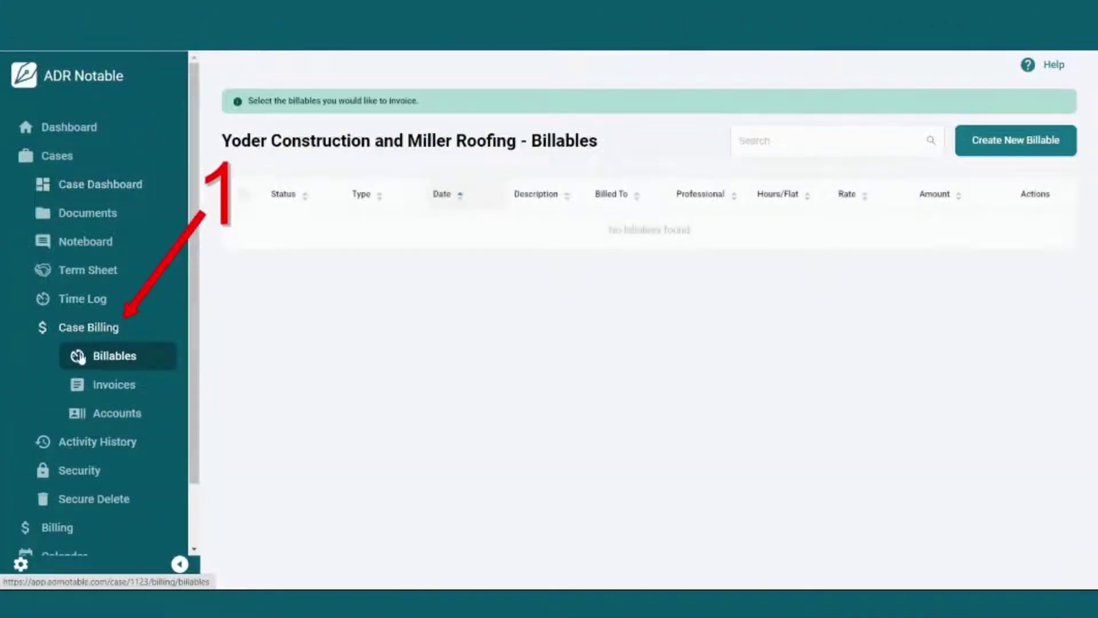
pyautogui.click(97, 385)
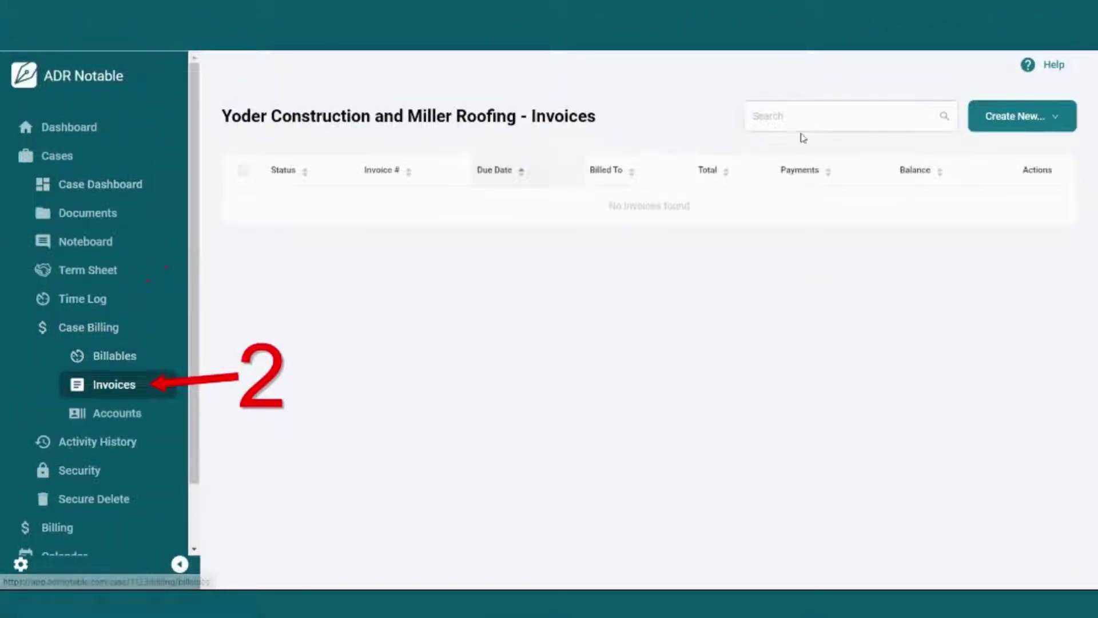
pyautogui.click(1057, 117)
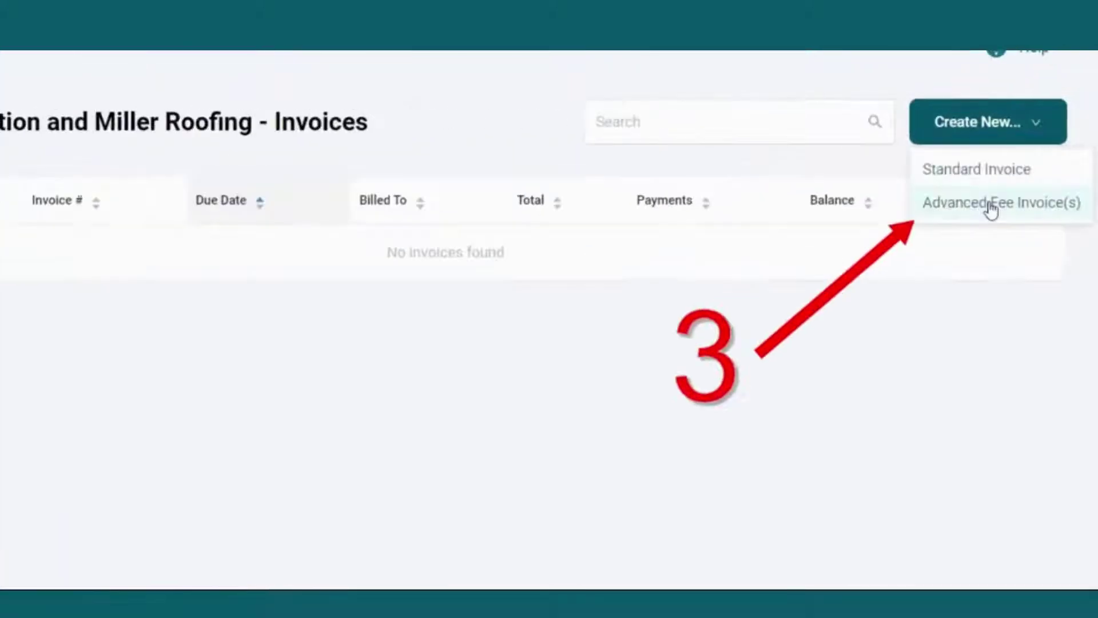
pyautogui.click(1024, 174)
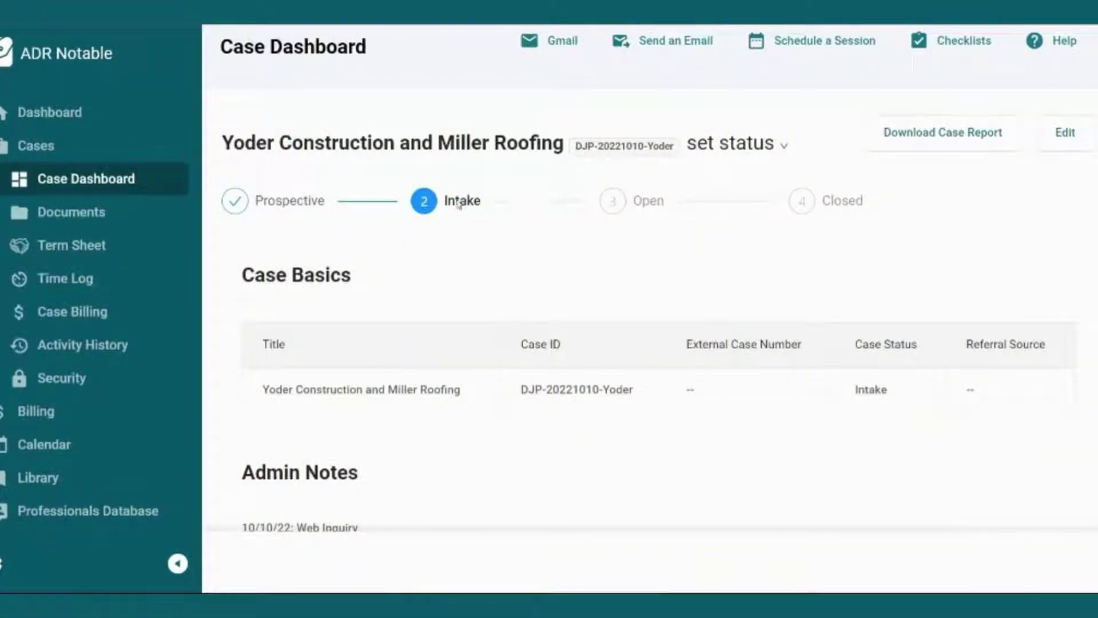
# Select the two Yoder Construction participants as email recipients and copy their addresses
pyautogui.click(648, 48)
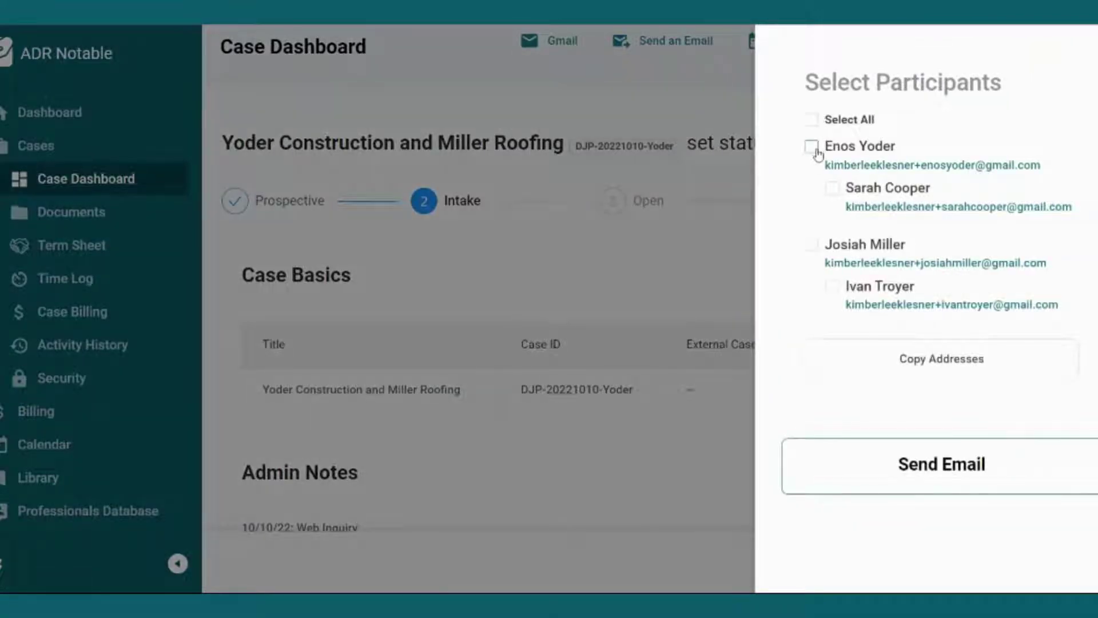
pyautogui.click(812, 147)
pyautogui.click(833, 188)
pyautogui.click(917, 367)
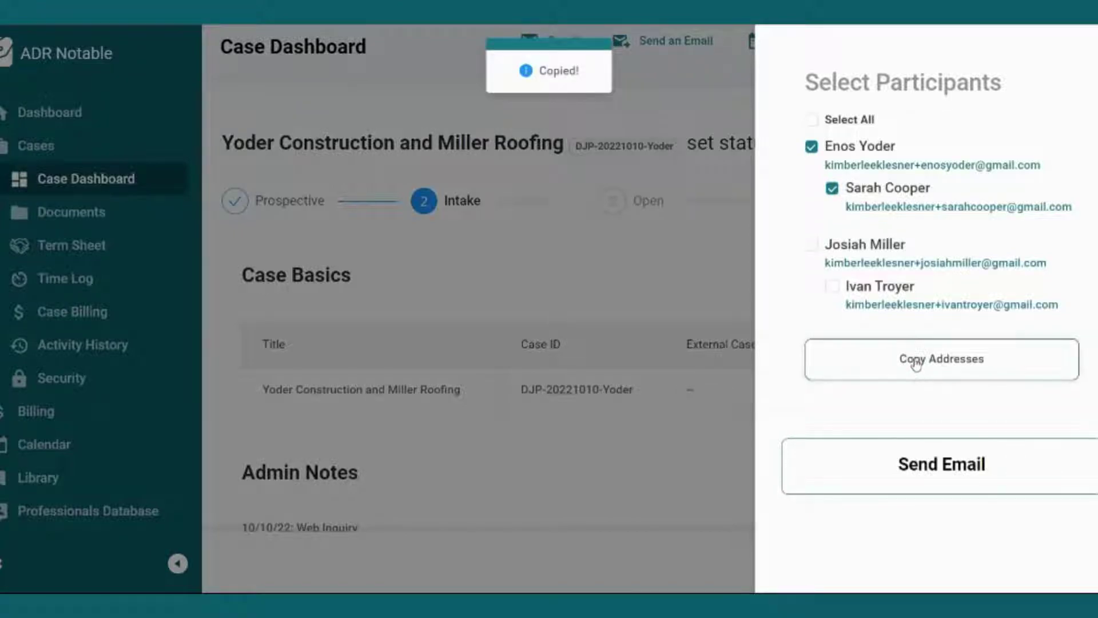
# Switch to Gmail and fill a new message from the template with subject "Required before your first Mediation Session"
pyautogui.click(559, 34)
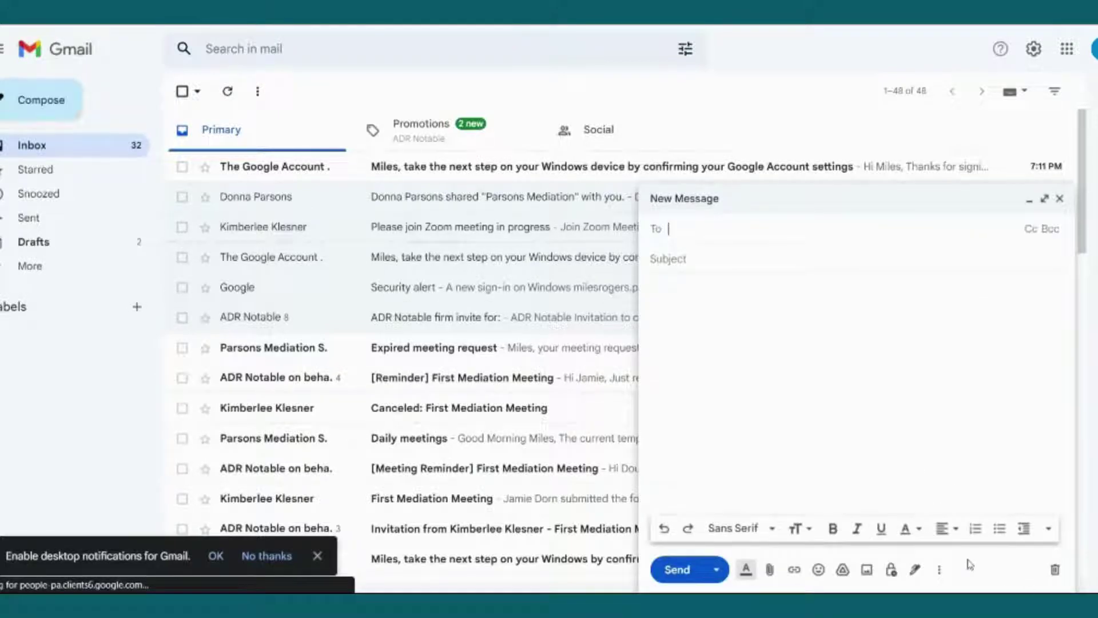
pyautogui.click(943, 571)
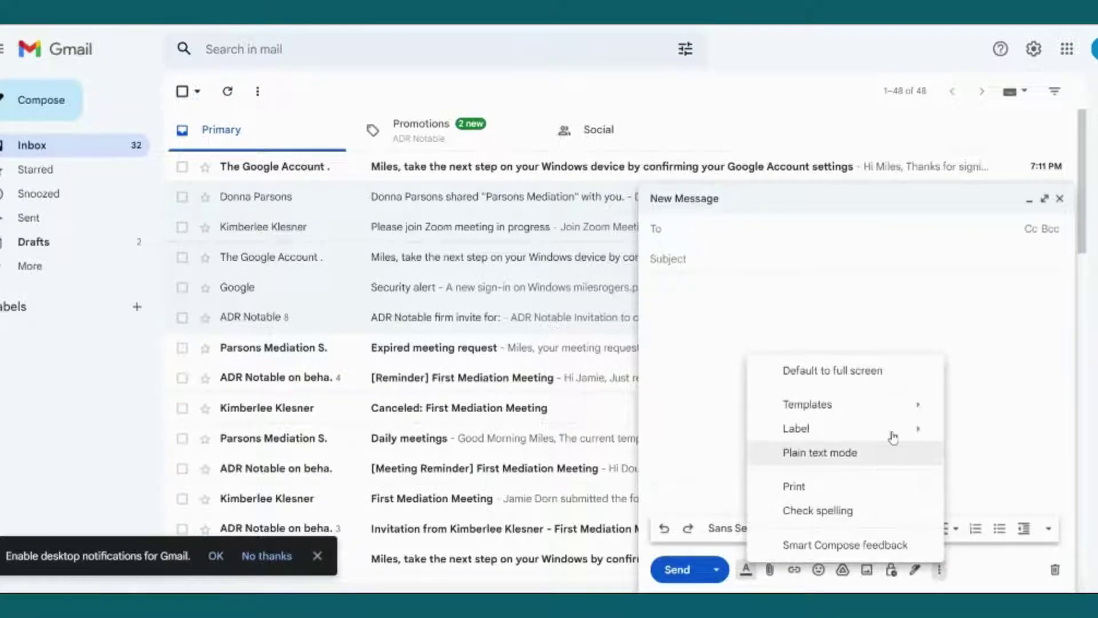
pyautogui.moveTo(904, 411)
pyautogui.click(702, 433)
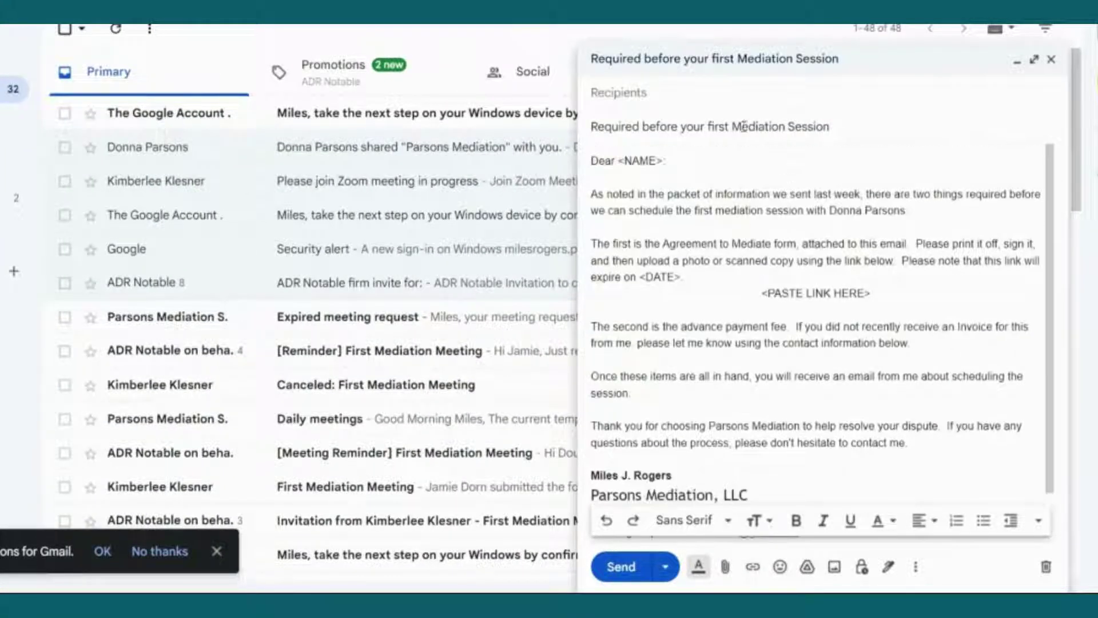
# Paste the copied addresses as the message's recipients and move the second address to Cc
pyautogui.click(700, 93)
pyautogui.hotkey('ctrl', 'v')
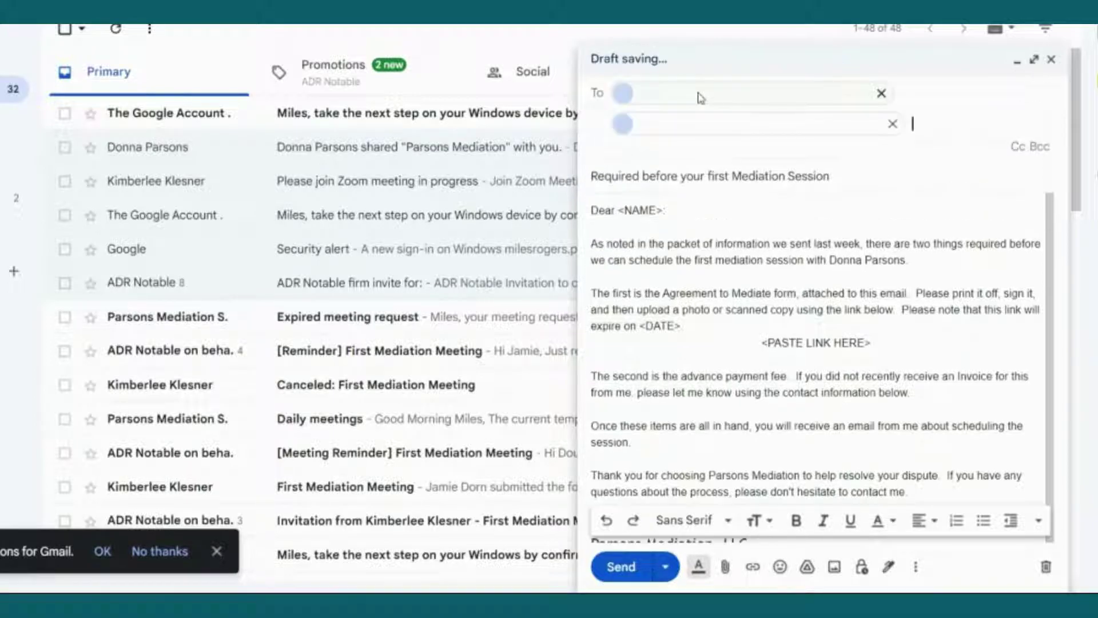
pyautogui.click(1018, 147)
pyautogui.moveTo(750, 124); pyautogui.dragTo(747, 156)
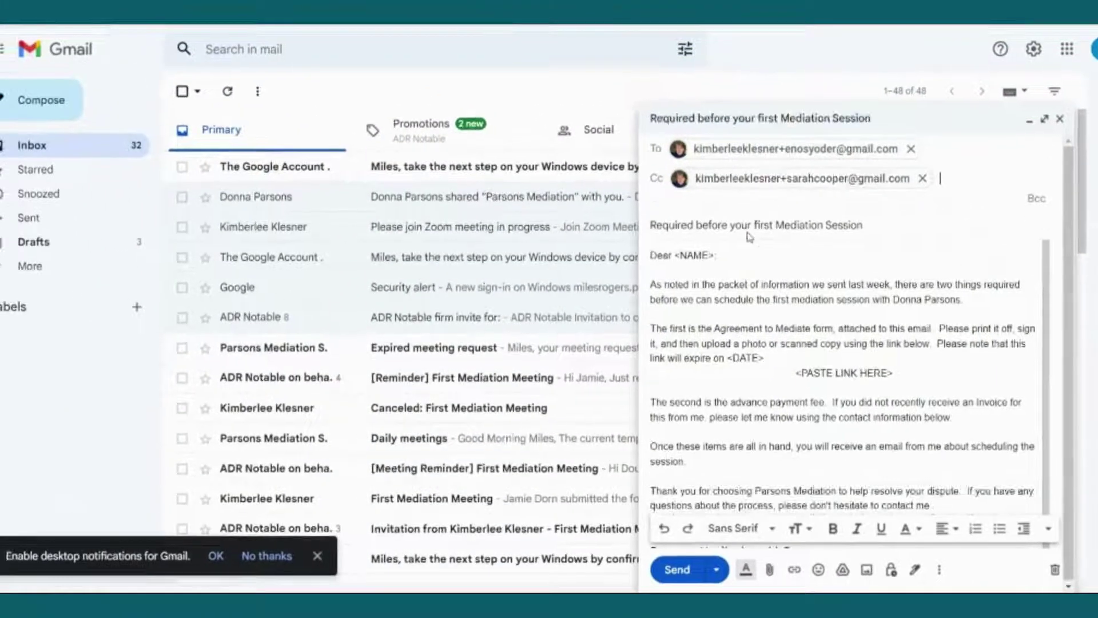
# Replace the <NAME> placeholder in the greeting with the main recipient's title and surname
pyautogui.click(698, 255)
pyautogui.doubleClick(694, 209)
pyautogui.moveTo(715, 209); pyautogui.dragTo(675, 209)
pyautogui.write('Mr. Yoder')
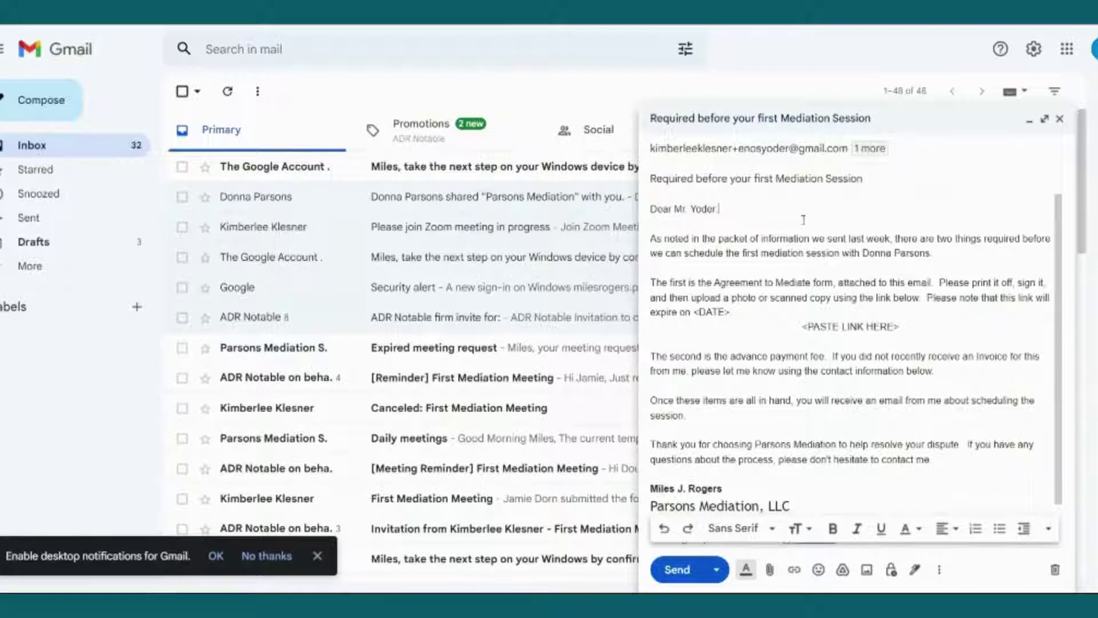
pyautogui.scroll(-2, 795, 412)
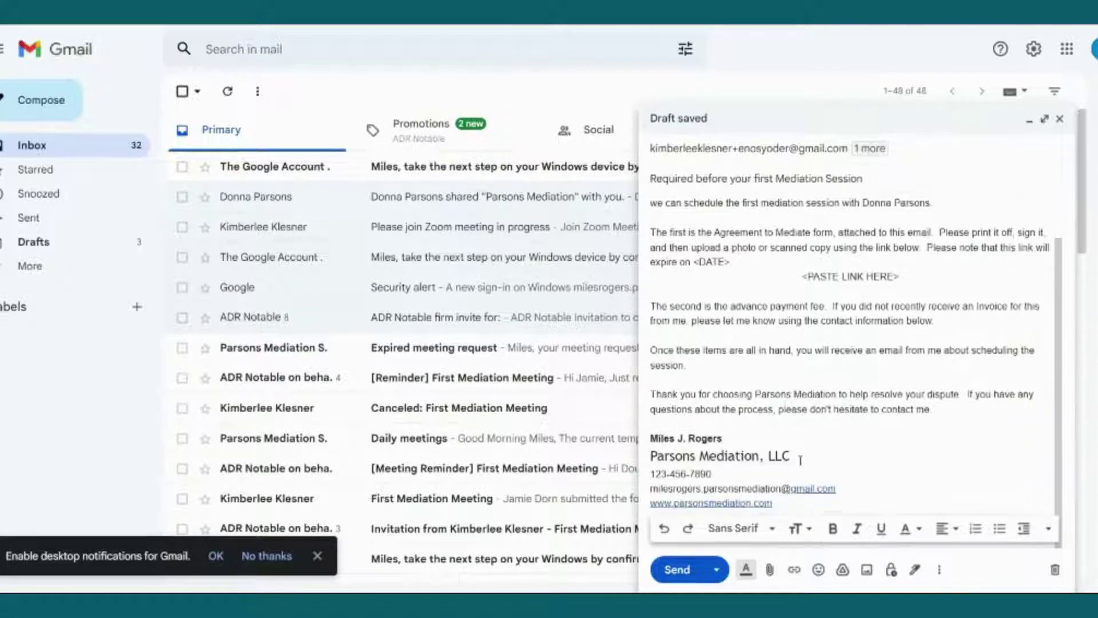
pyautogui.click(771, 571)
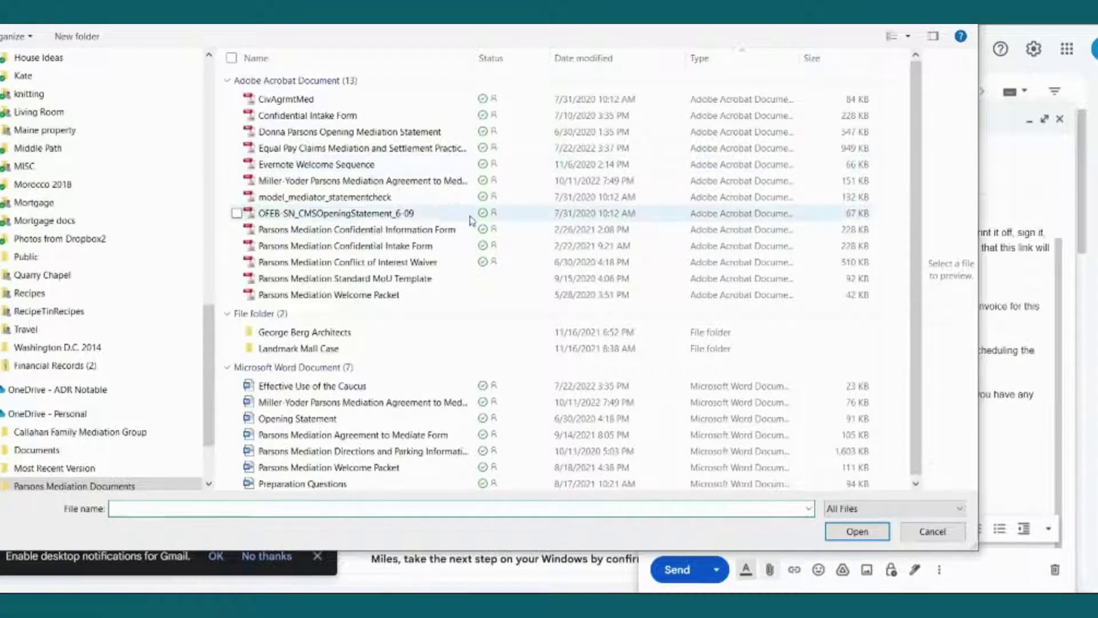
pyautogui.click(380, 181)
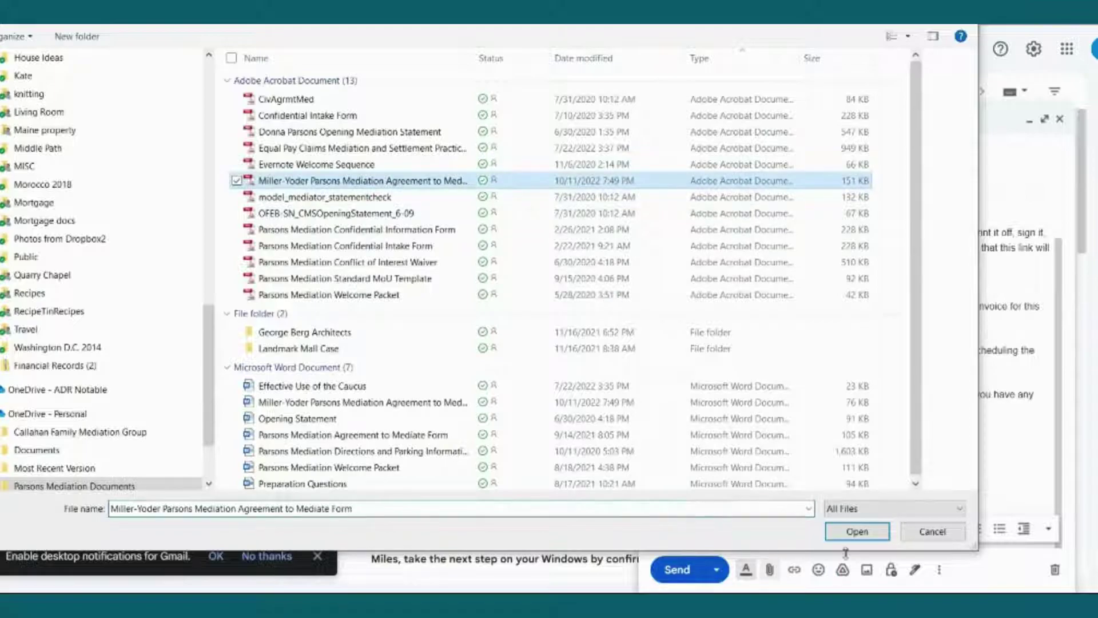
pyautogui.click(857, 532)
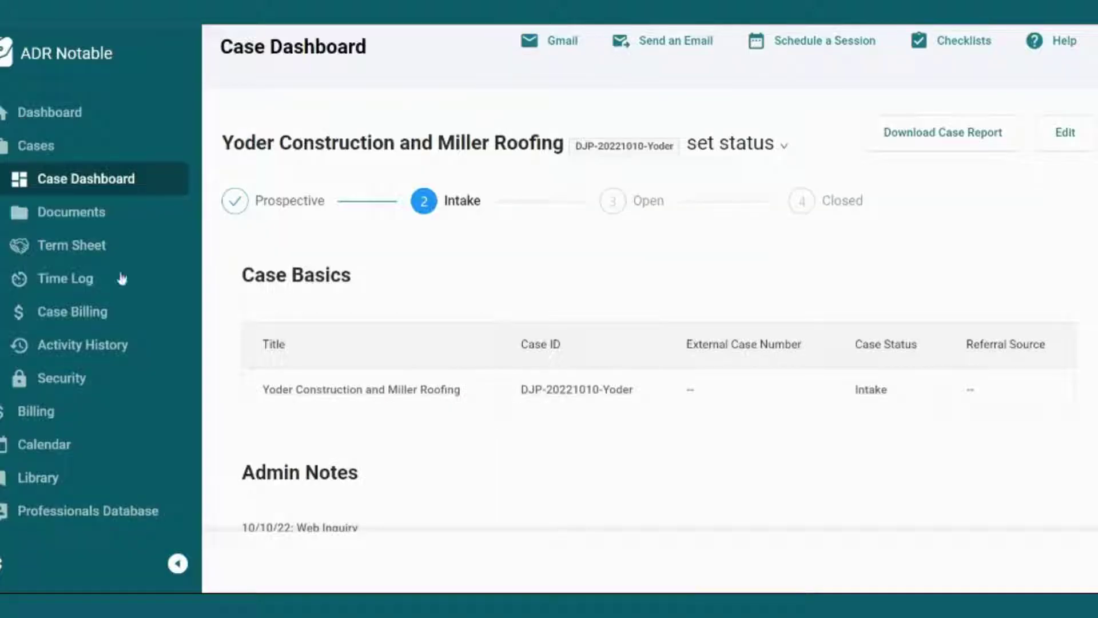
# Back in ADR Notable, start a document request for the first Yoder Construction participant, using the Yoder Construction folder
pyautogui.click(74, 217)
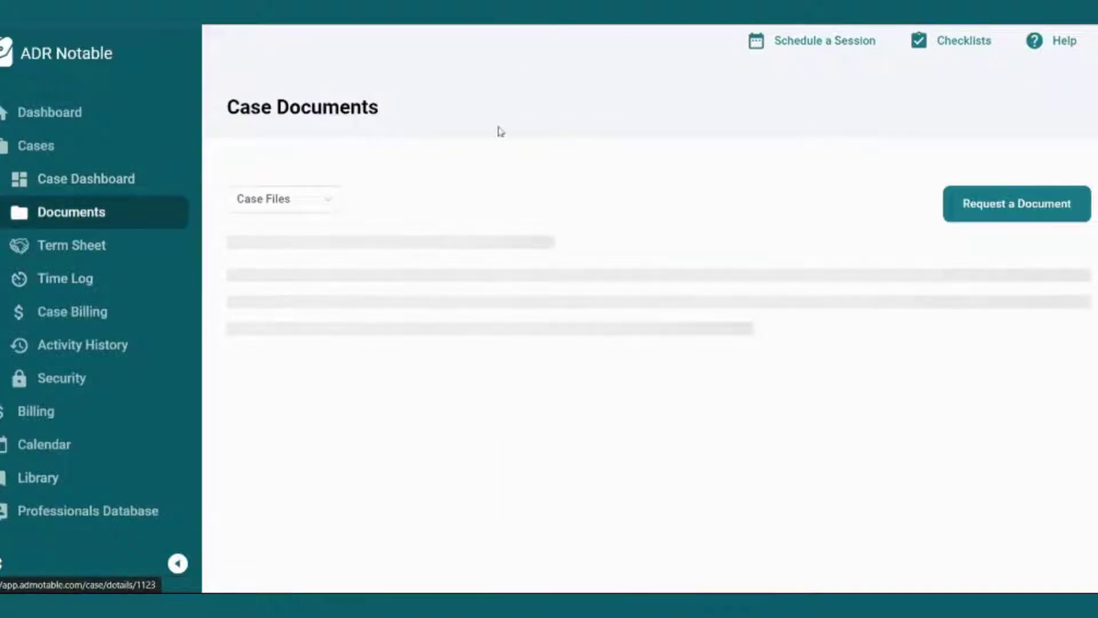
pyautogui.click(963, 205)
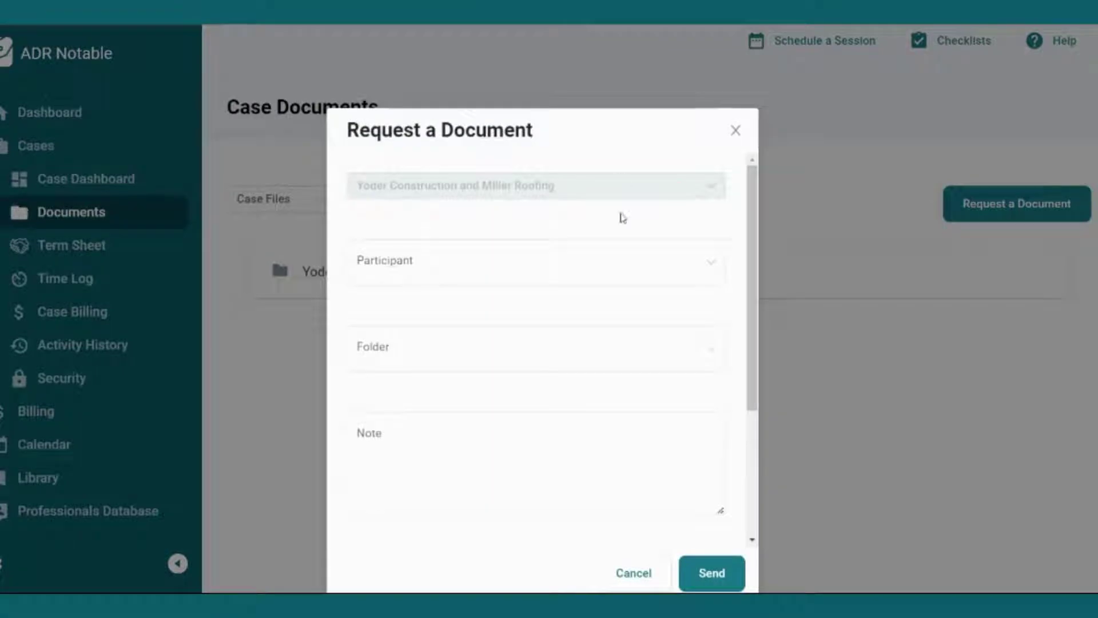
pyautogui.click(708, 262)
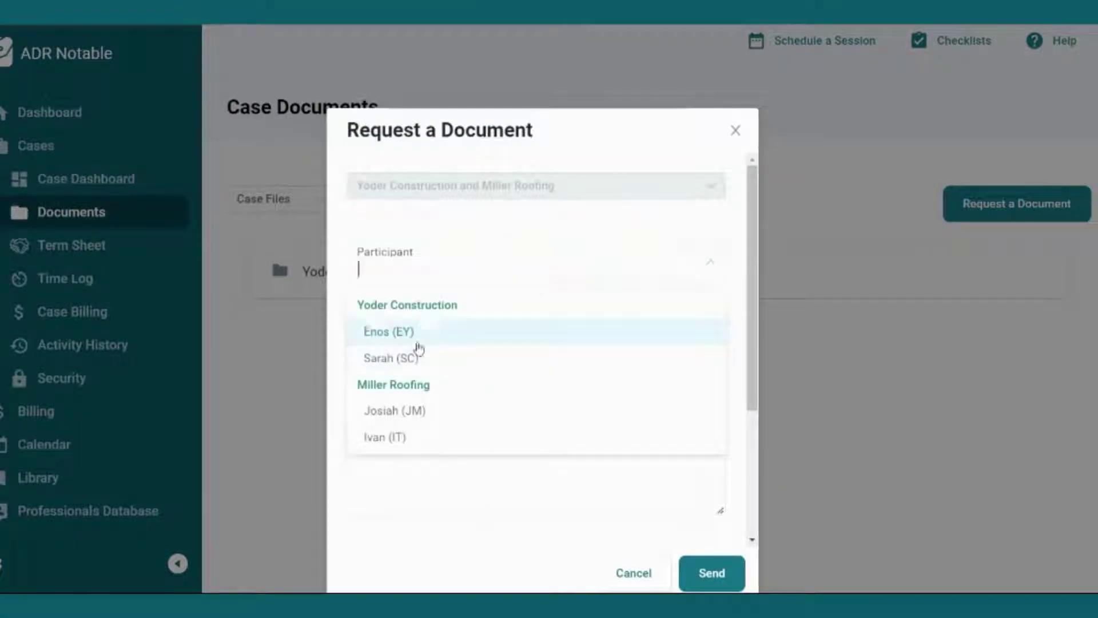
pyautogui.click(412, 337)
pyautogui.click(460, 350)
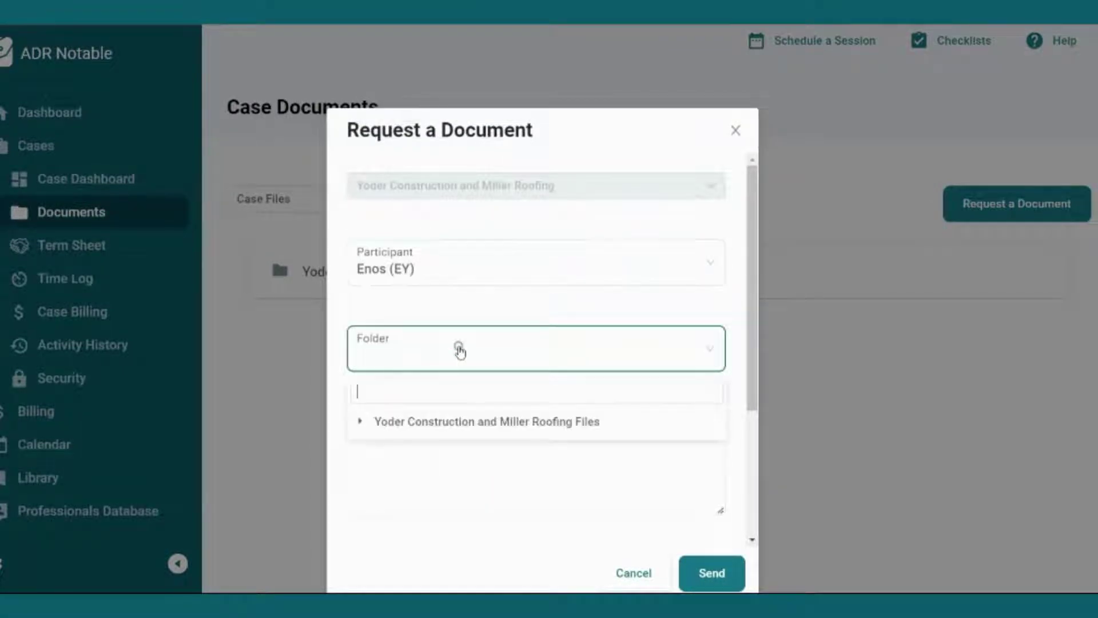
pyautogui.click(360, 420)
pyautogui.click(397, 481)
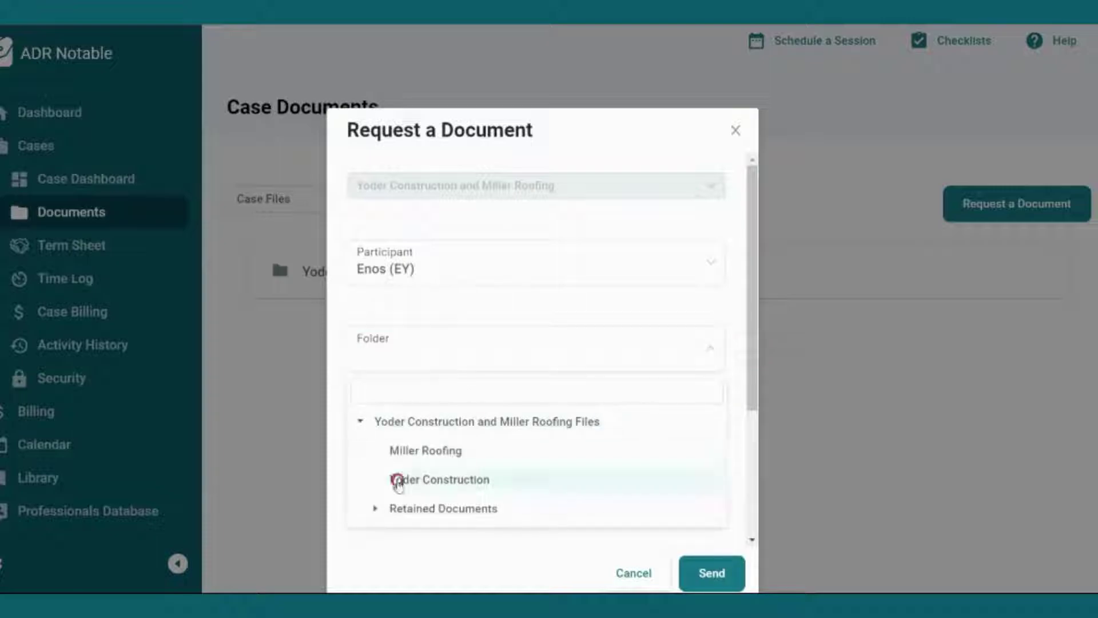
# Set the request's expiration date to 10/14/2022, and generate and copy its link using the Get Link delivery method
pyautogui.click(410, 461)
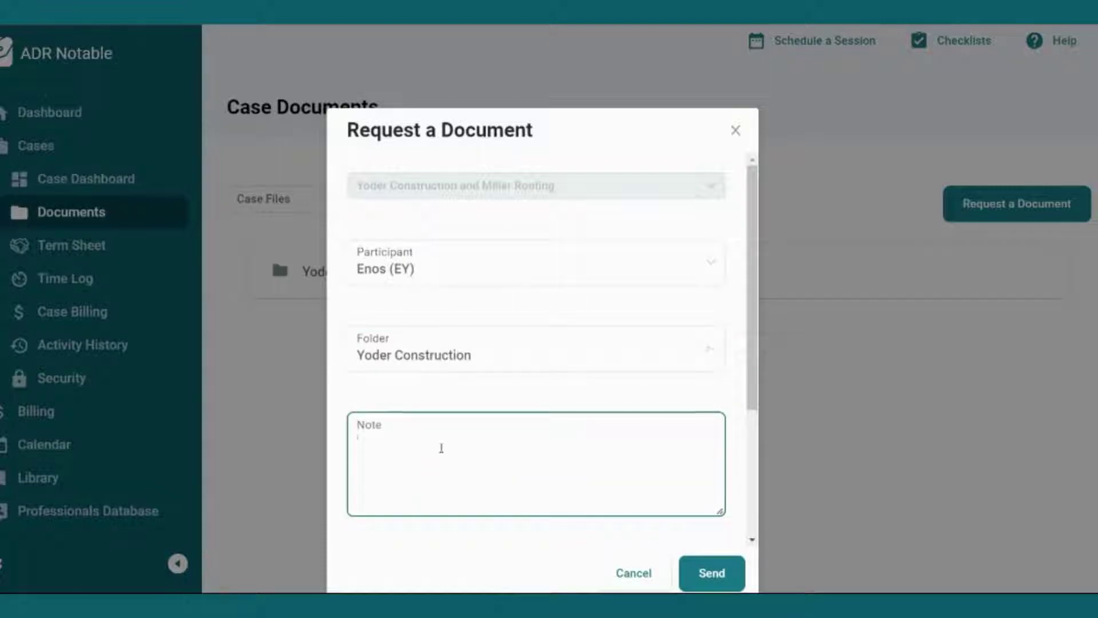
pyautogui.scroll(-3, 509, 464)
pyautogui.click(447, 391)
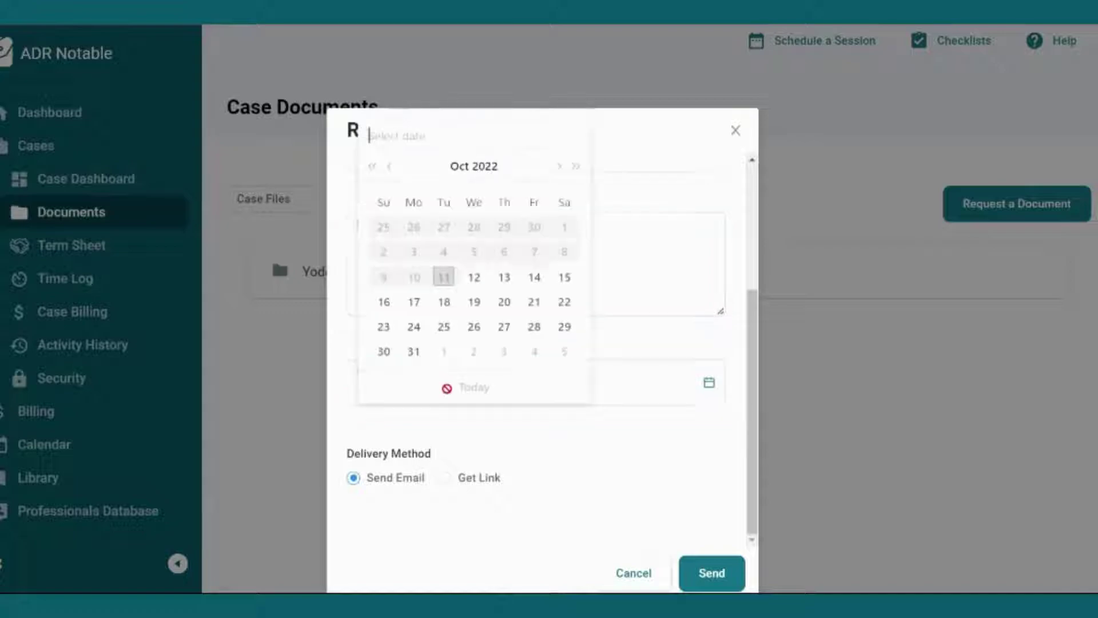
pyautogui.click(535, 276)
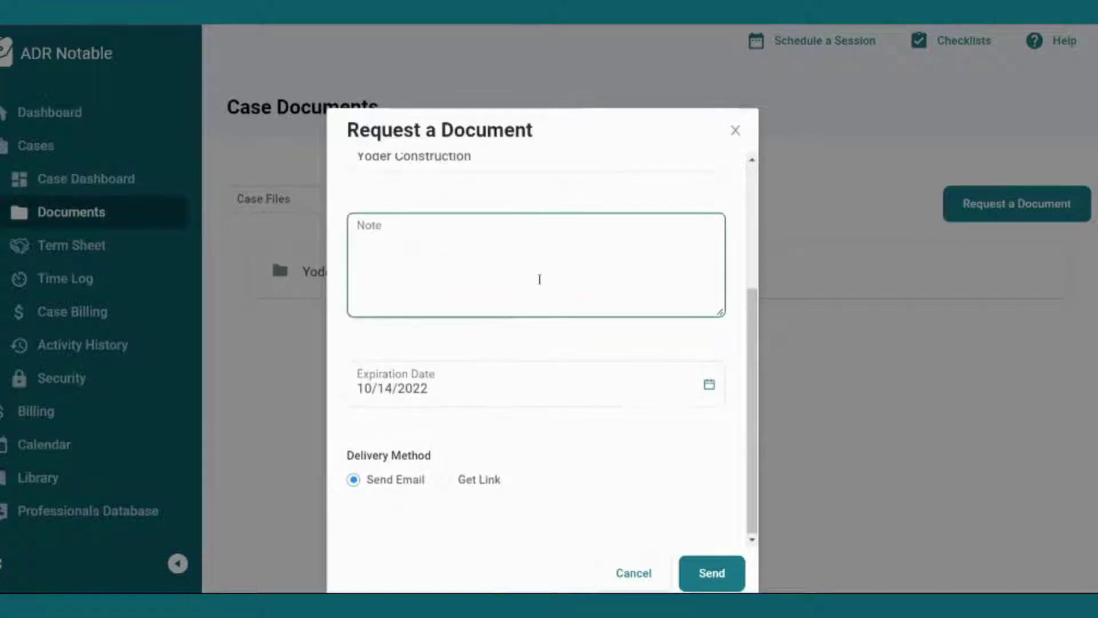
pyautogui.click(445, 478)
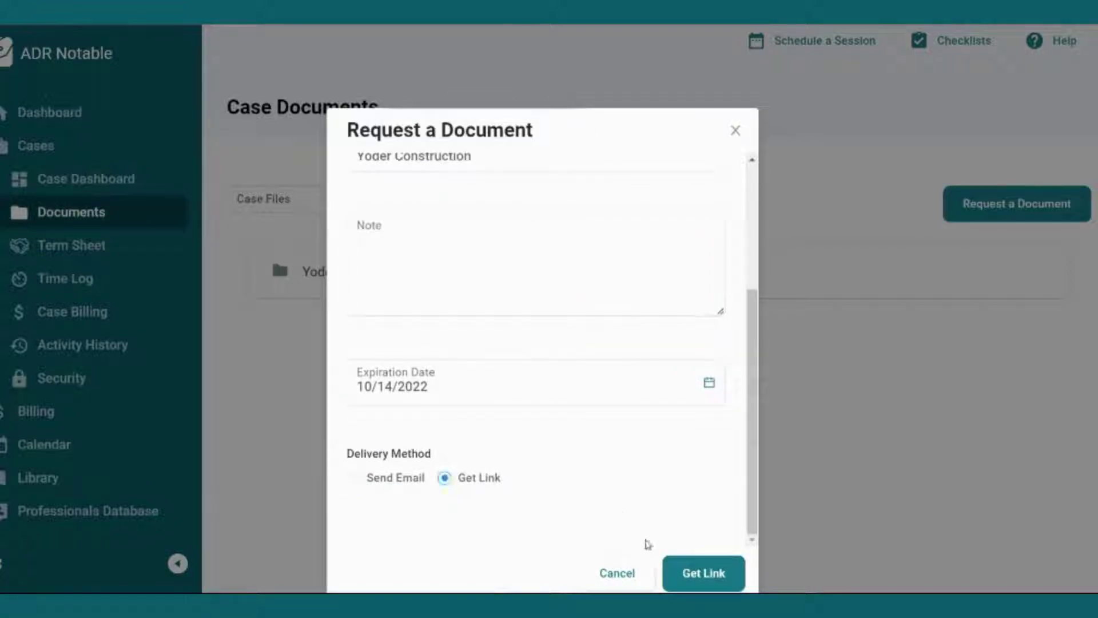
pyautogui.click(689, 580)
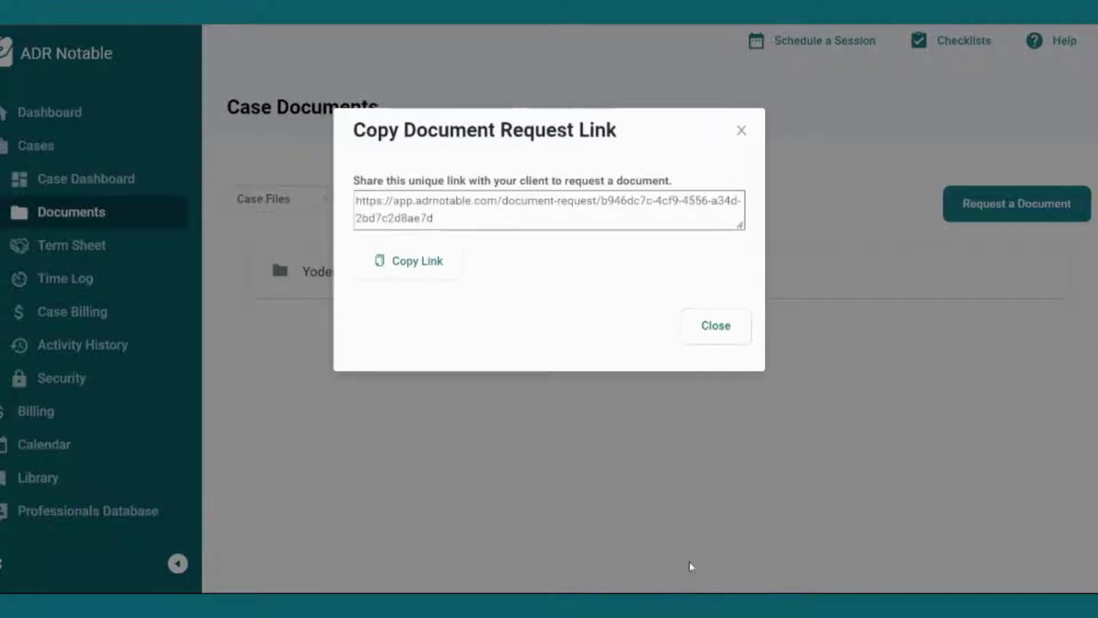
pyautogui.click(422, 266)
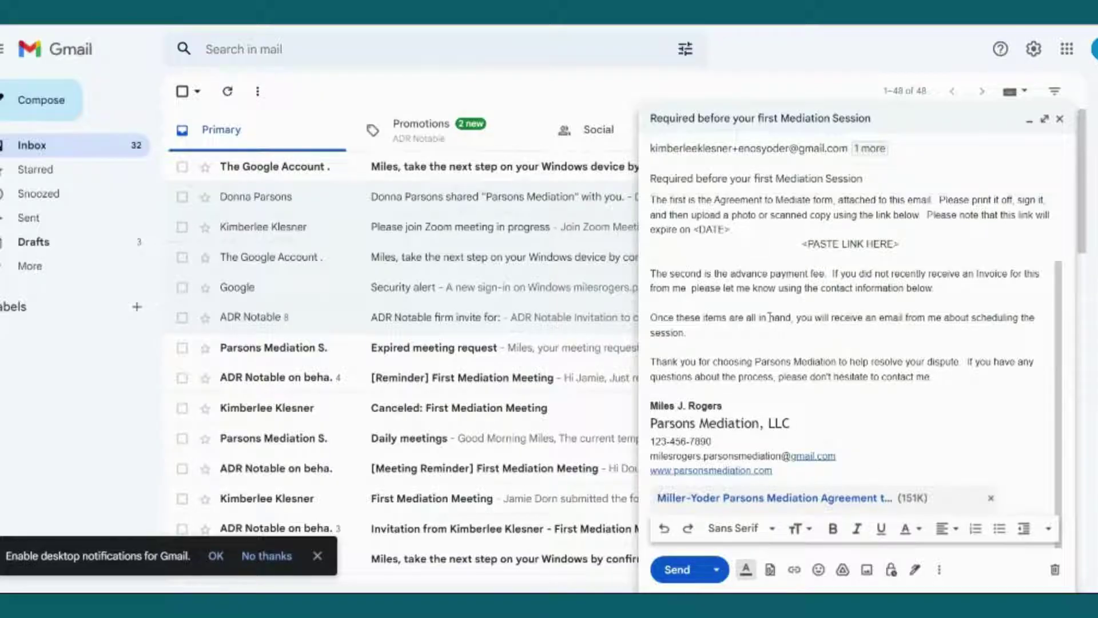
# In the Gmail draft, replace the <PASTE LINK HERE> placeholder with the copied document request link
pyautogui.moveTo(803, 241); pyautogui.dragTo(912, 248)
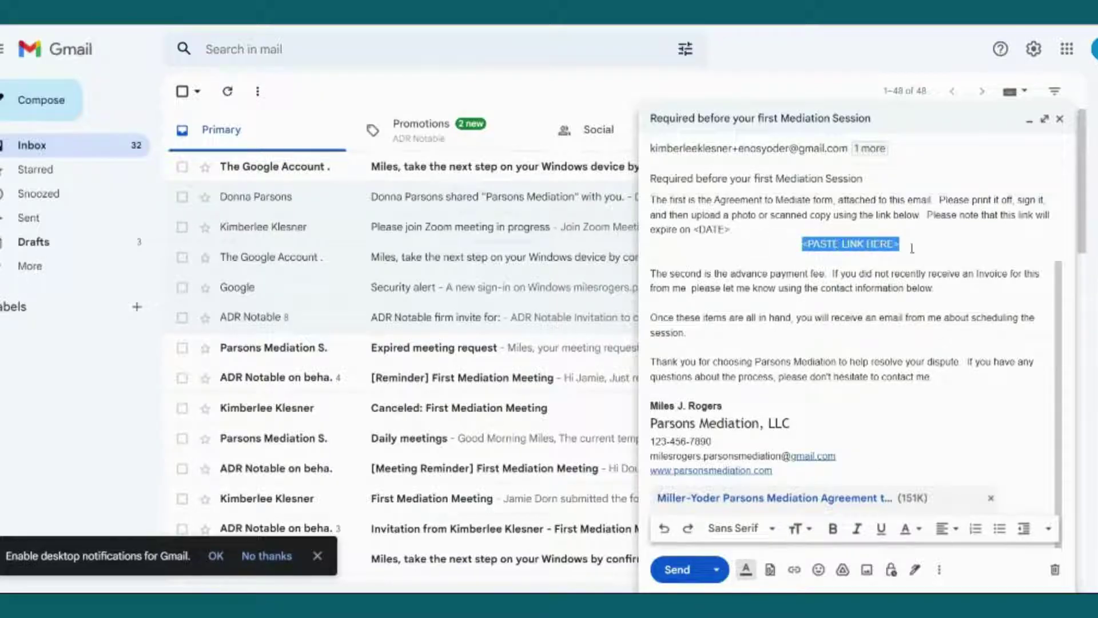
pyautogui.hotkey('ctrl', 'v')
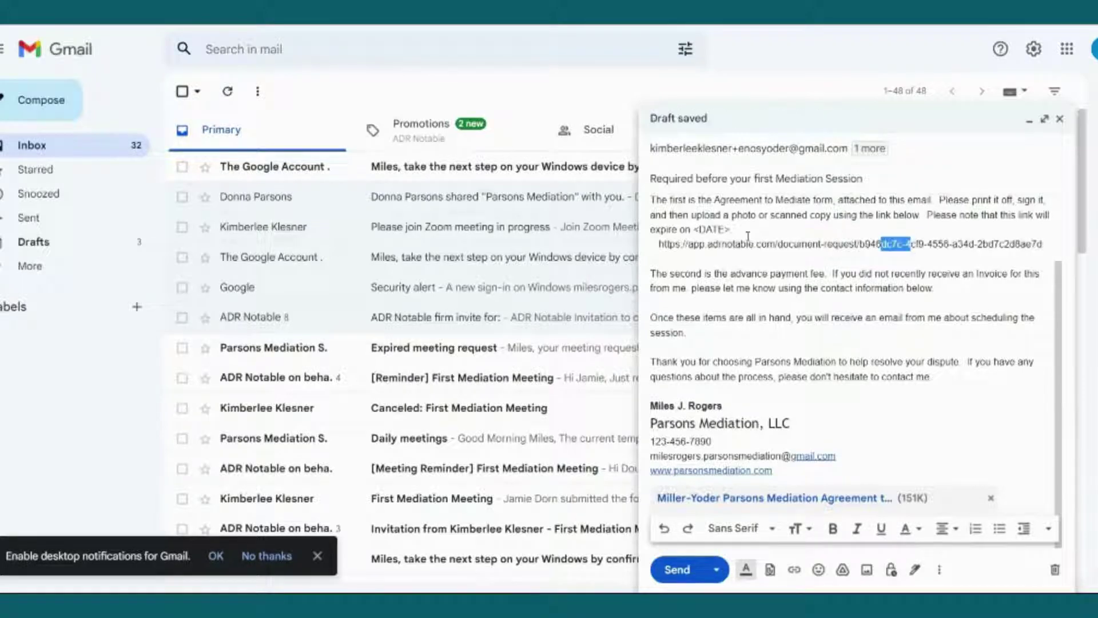
# Replace the <DATE> placeholder with October 14, 2022 and send the email
pyautogui.click(730, 228)
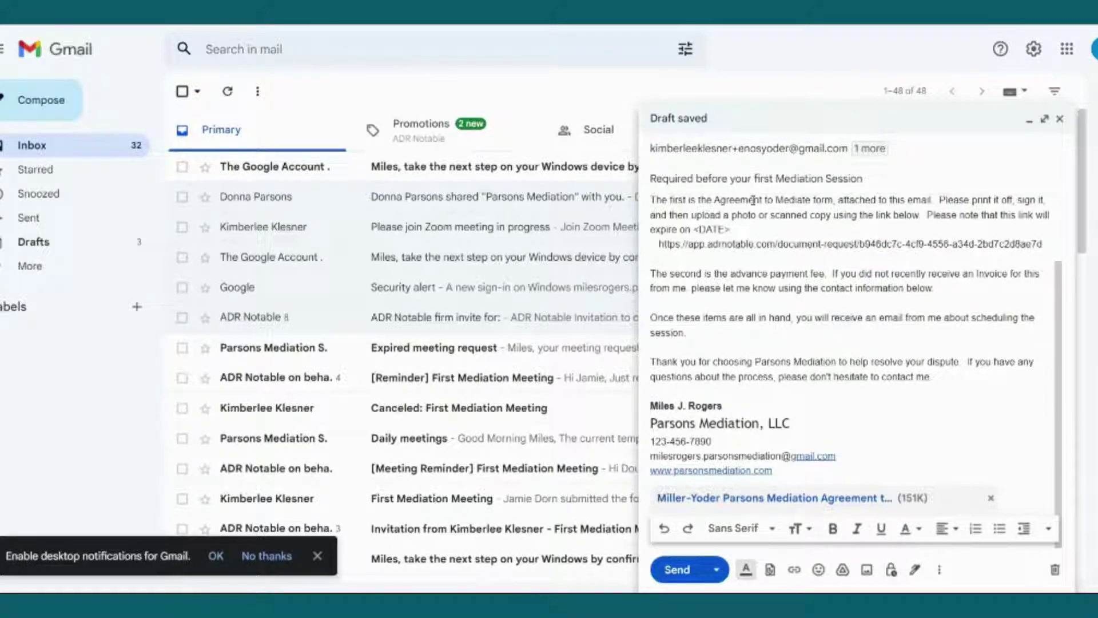
pyautogui.write('October 14, 2022')
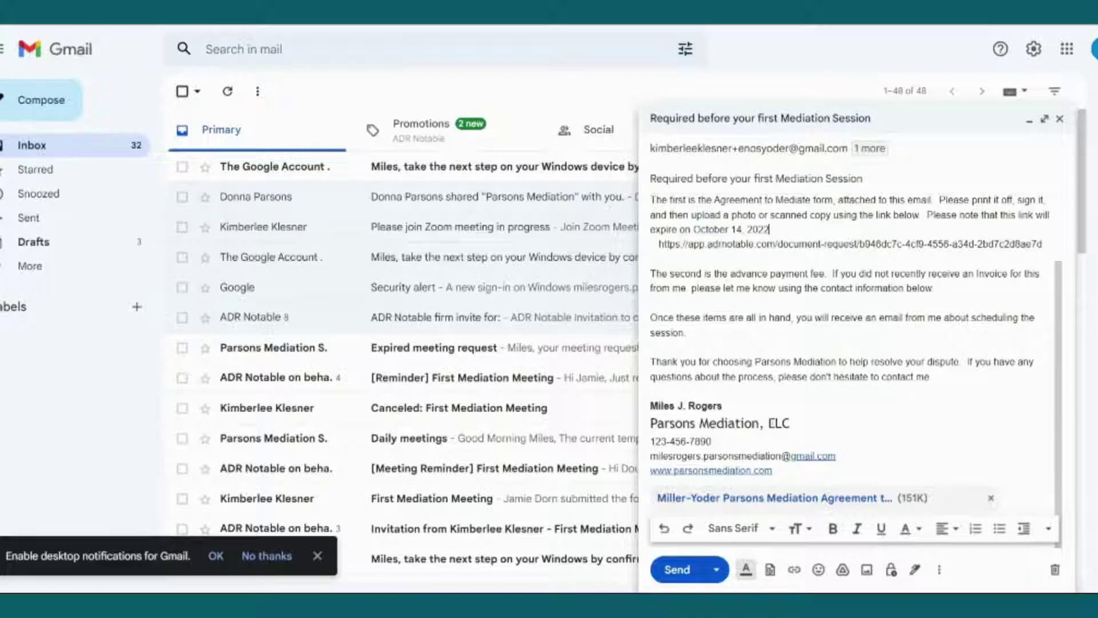
pyautogui.click(686, 574)
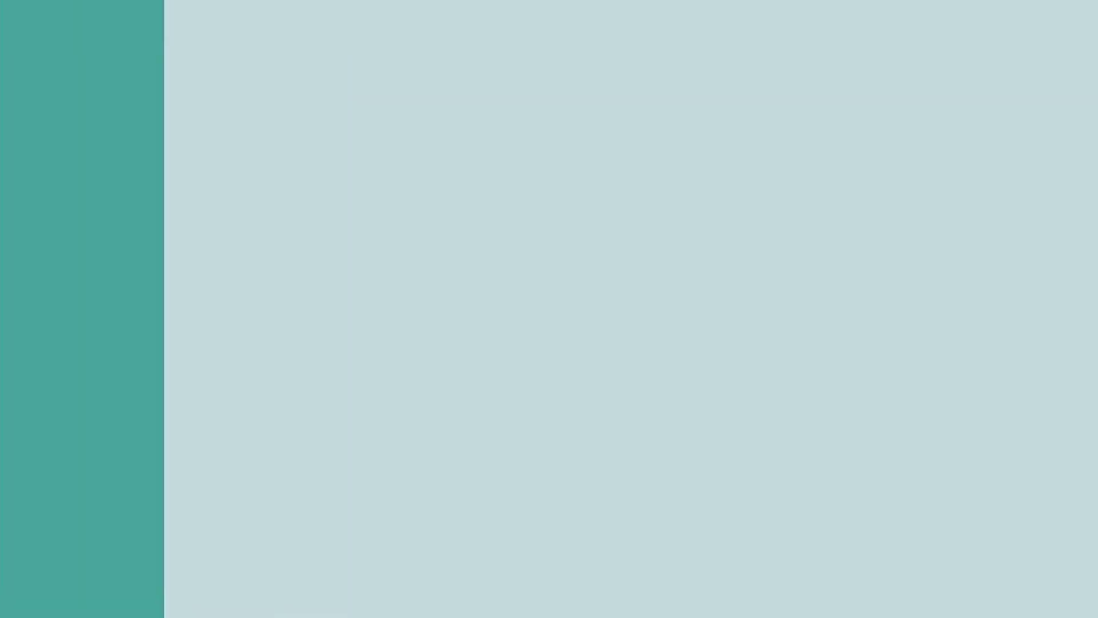